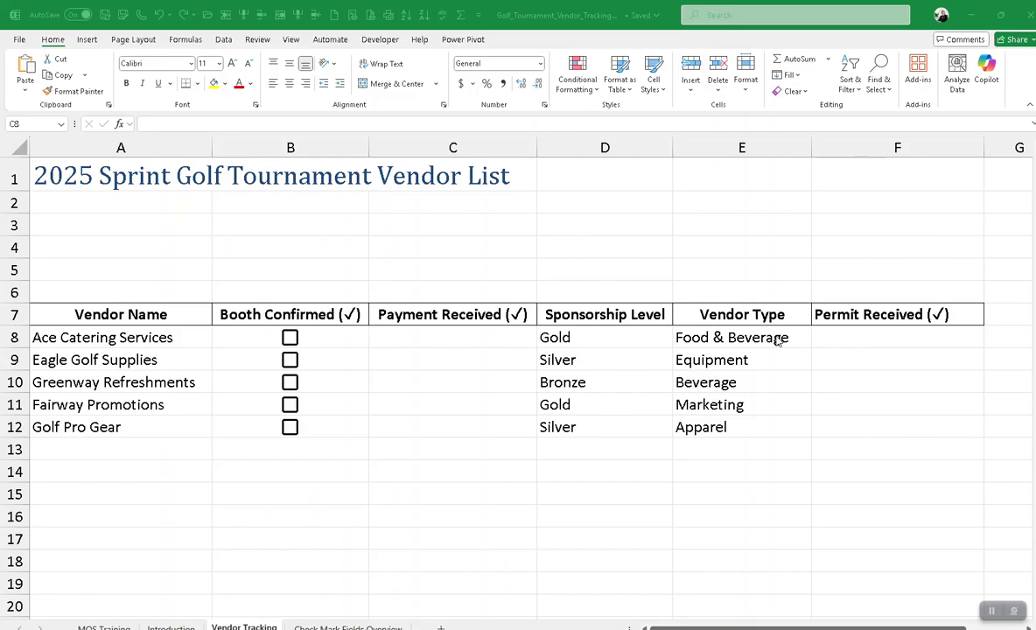
- Select Food & Beverage cell E8 and display its Vendor Type dropdown choices
left_click(729, 337)
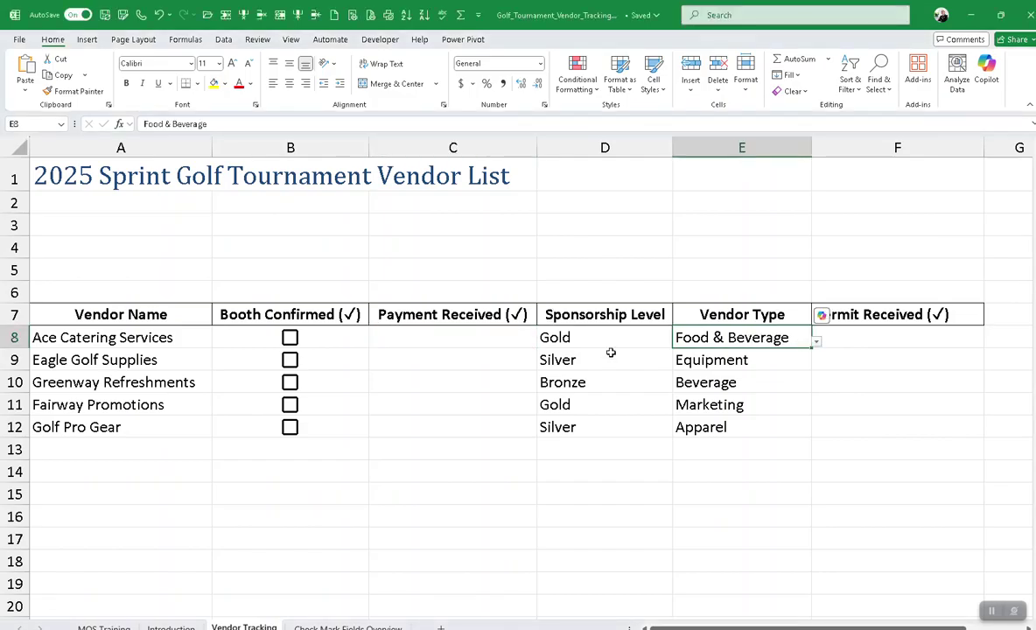
left_click(816, 342)
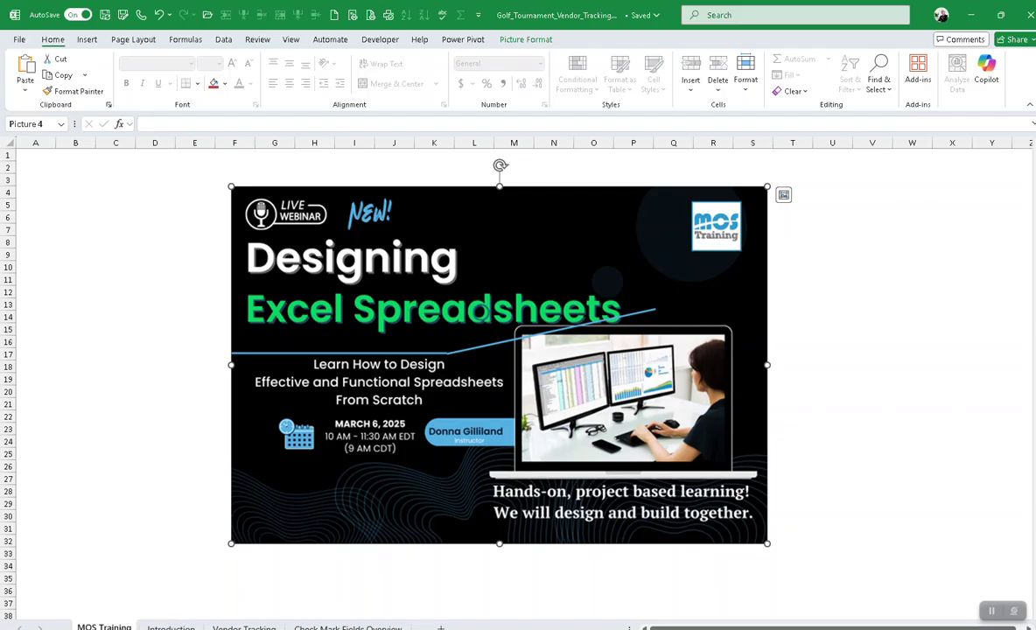
- Visit the Introduction sheet, then go back to the Vendor Tracking sheet
left_click(171, 628)
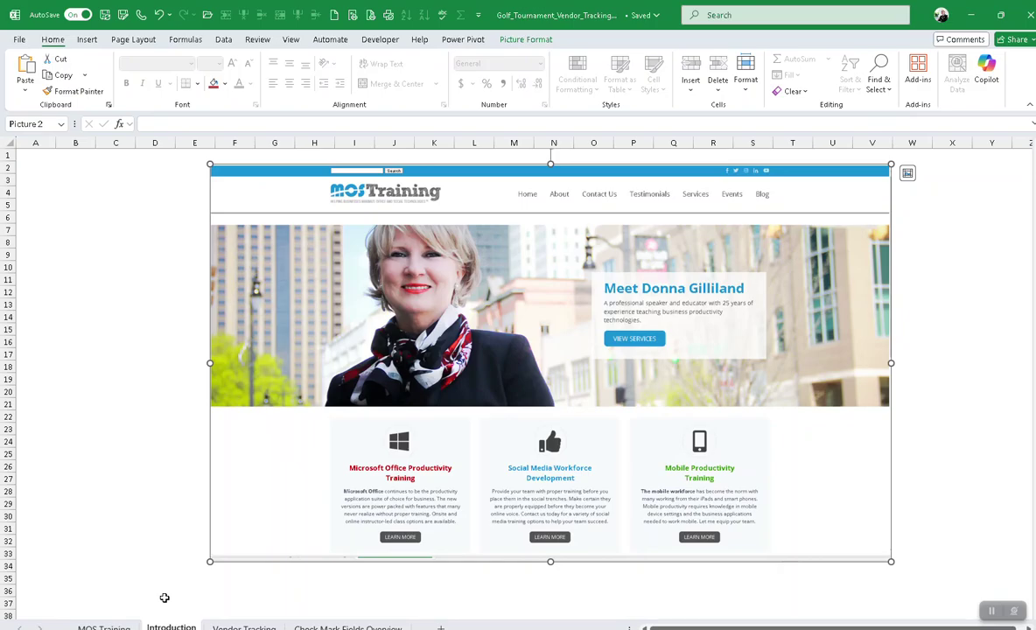
left_click(244, 628)
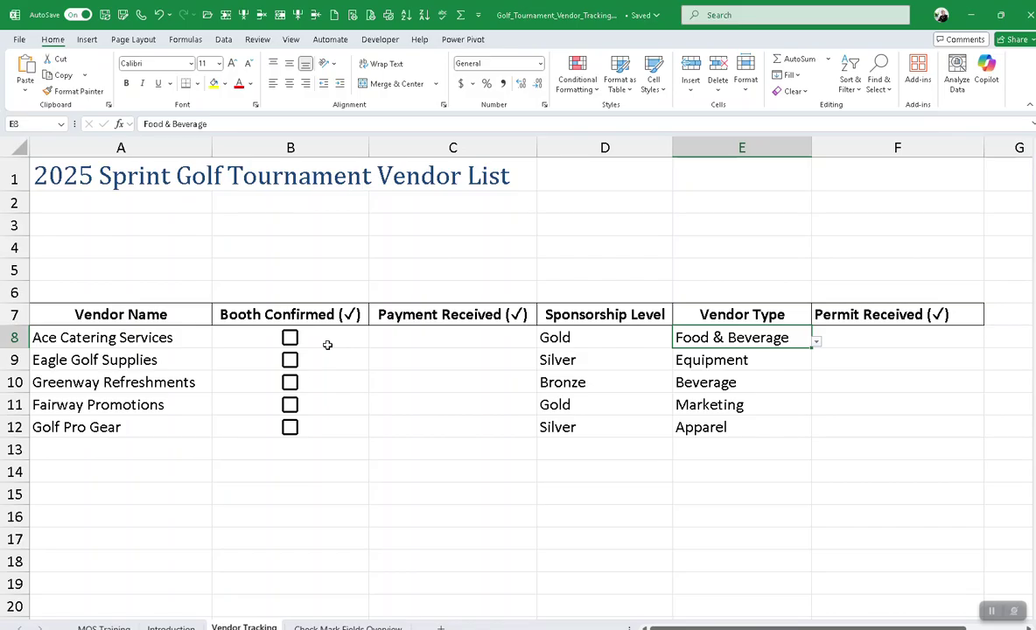
- Insert checkboxes into Payment Received cells C8 through C12, then deselect them
left_click(412, 335)
left_click_drag(412, 336, 419, 440)
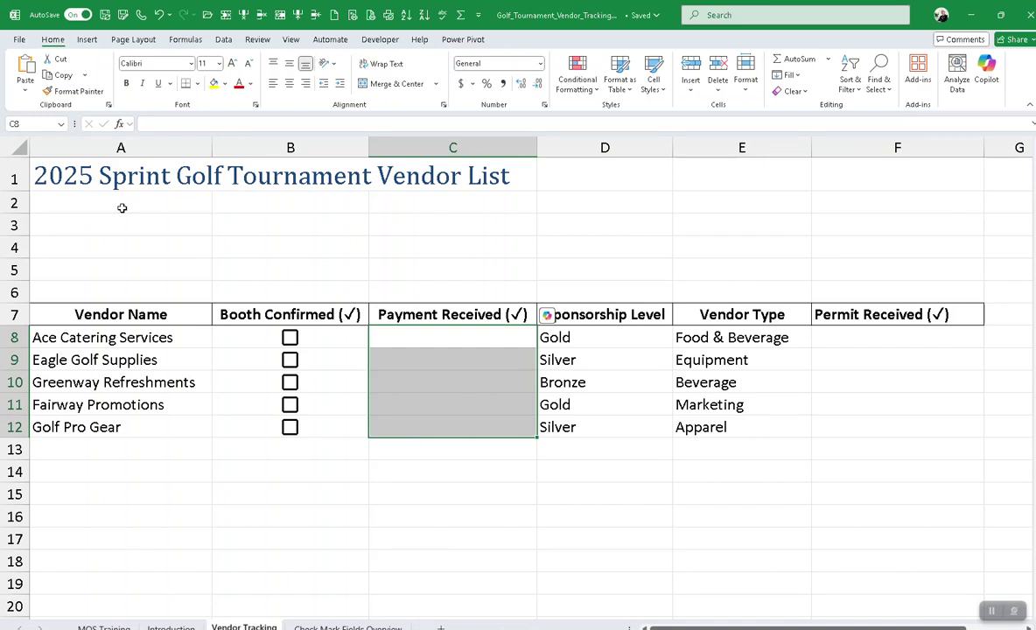
left_click(93, 44)
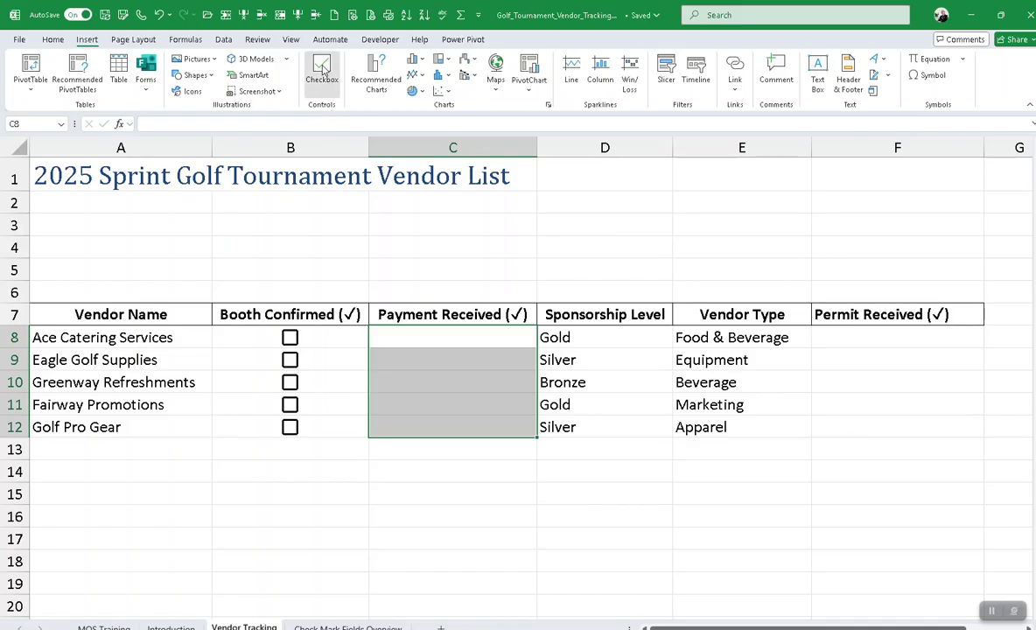
left_click(321, 70)
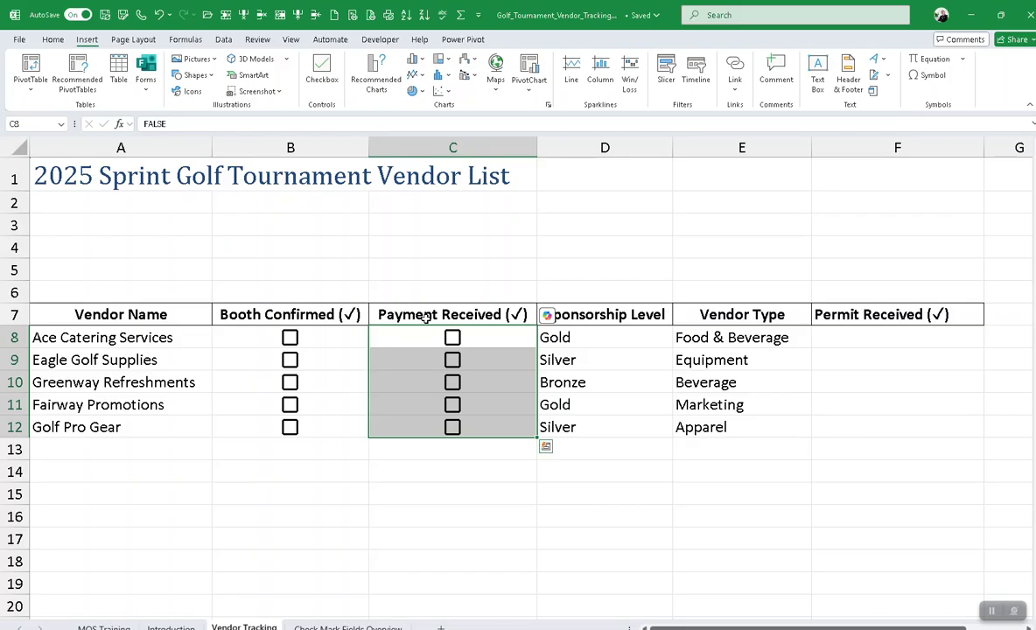
left_click(407, 494)
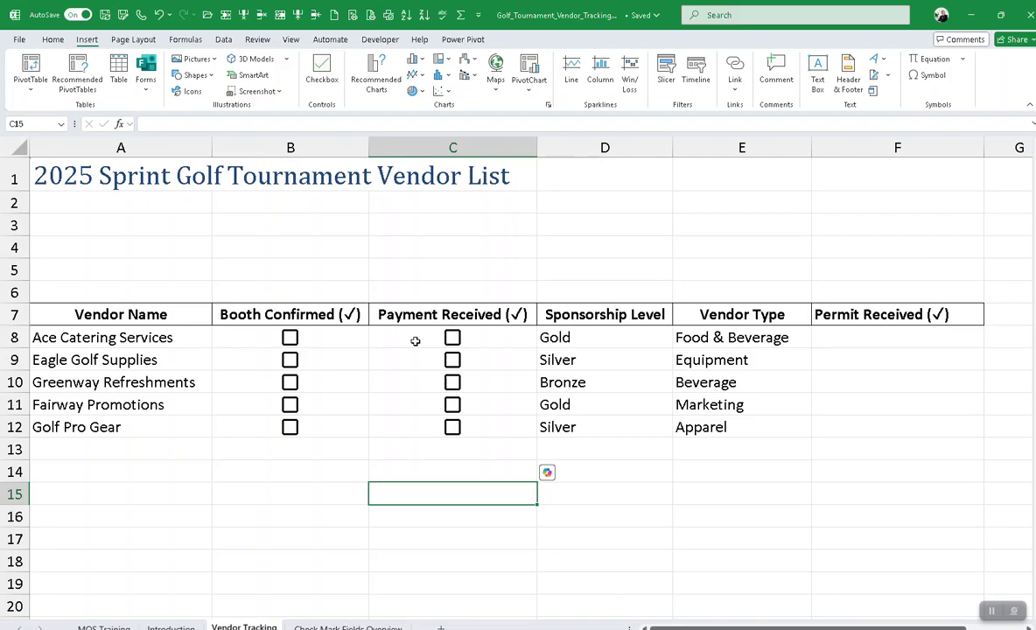
left_click(730, 336)
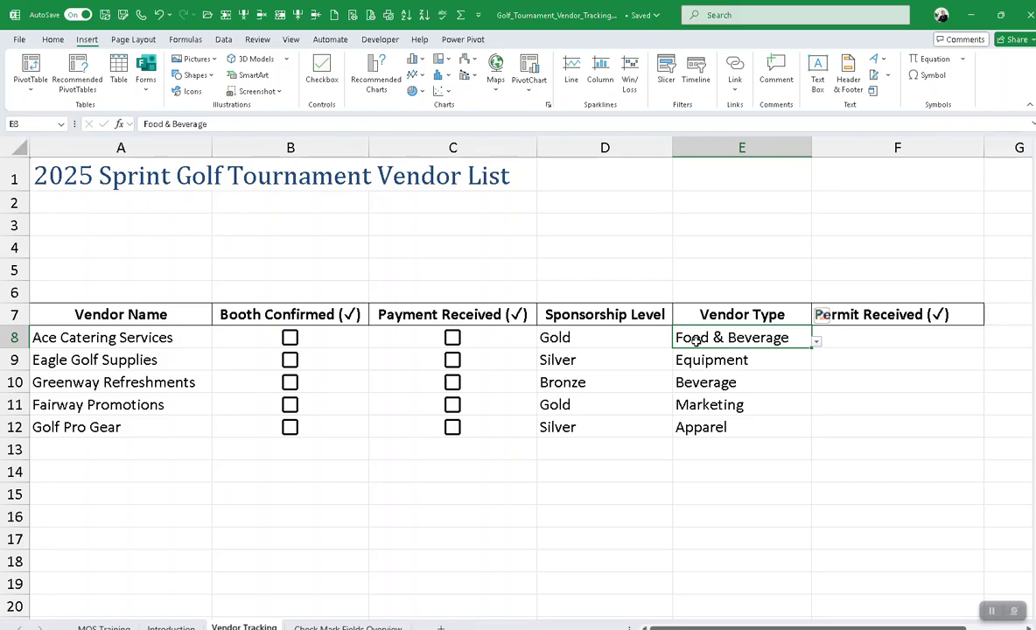
left_click(816, 343)
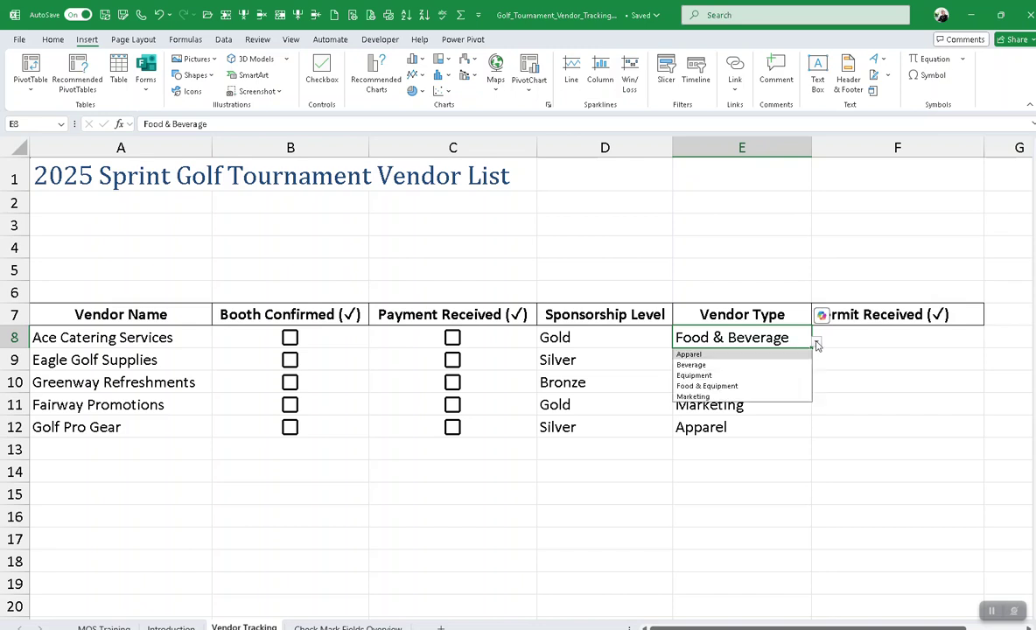
left_click(849, 346)
left_click_drag(690, 339, 688, 429)
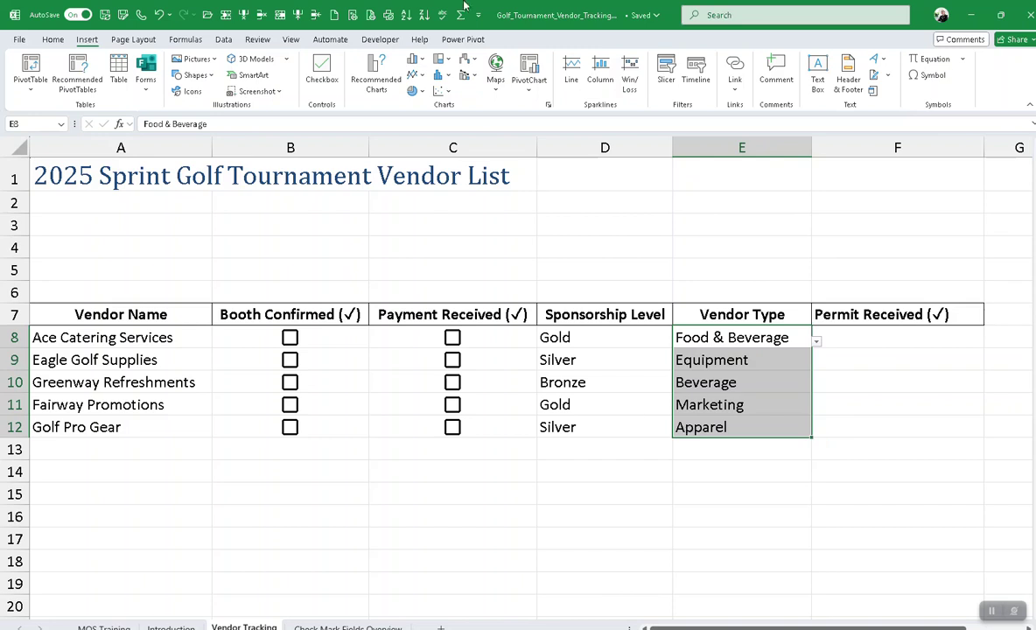
- Open Data Validation for Vendor Type cells E8:E12 and view the Allow options
left_click(226, 42)
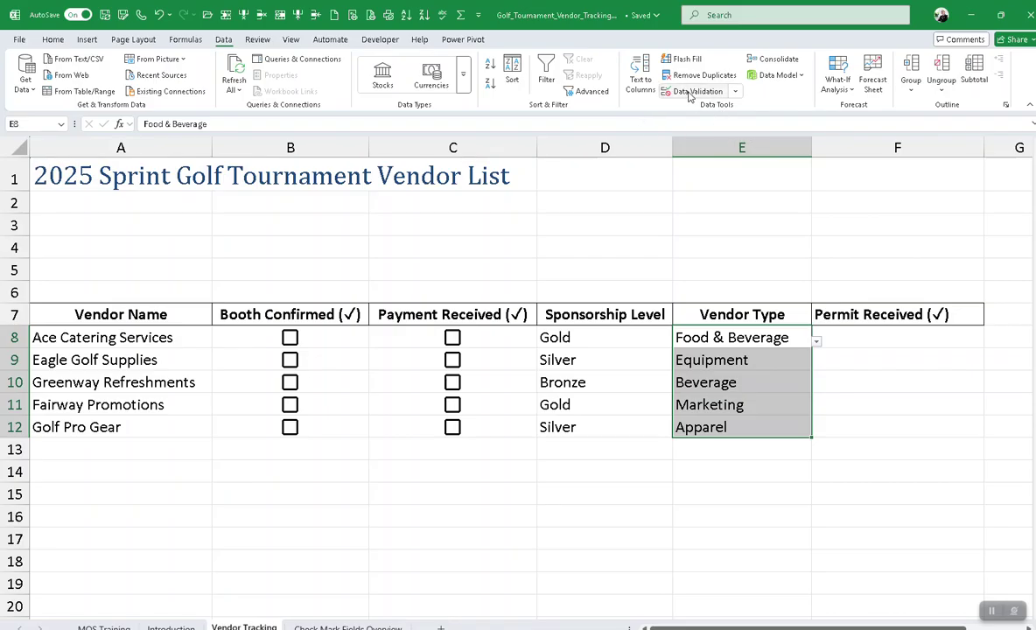
left_click(735, 92)
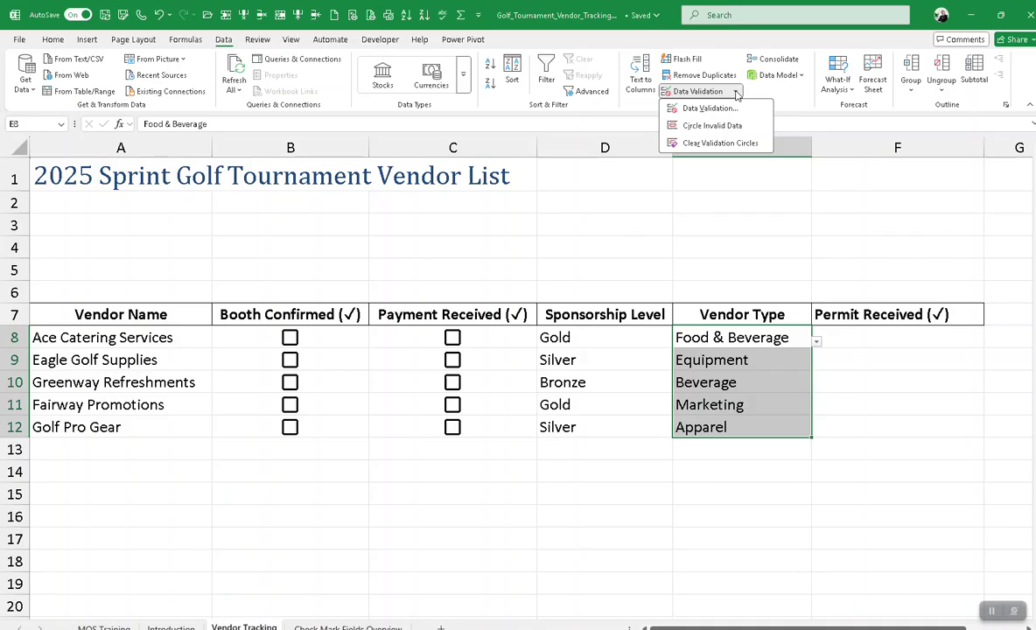
left_click(712, 108)
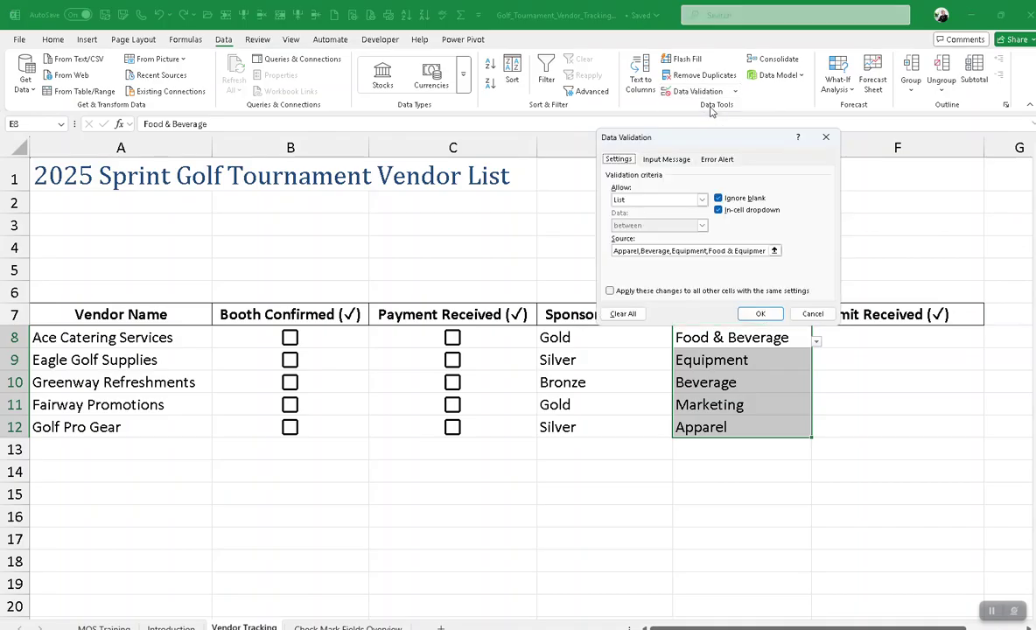
left_click_drag(663, 136, 690, 154)
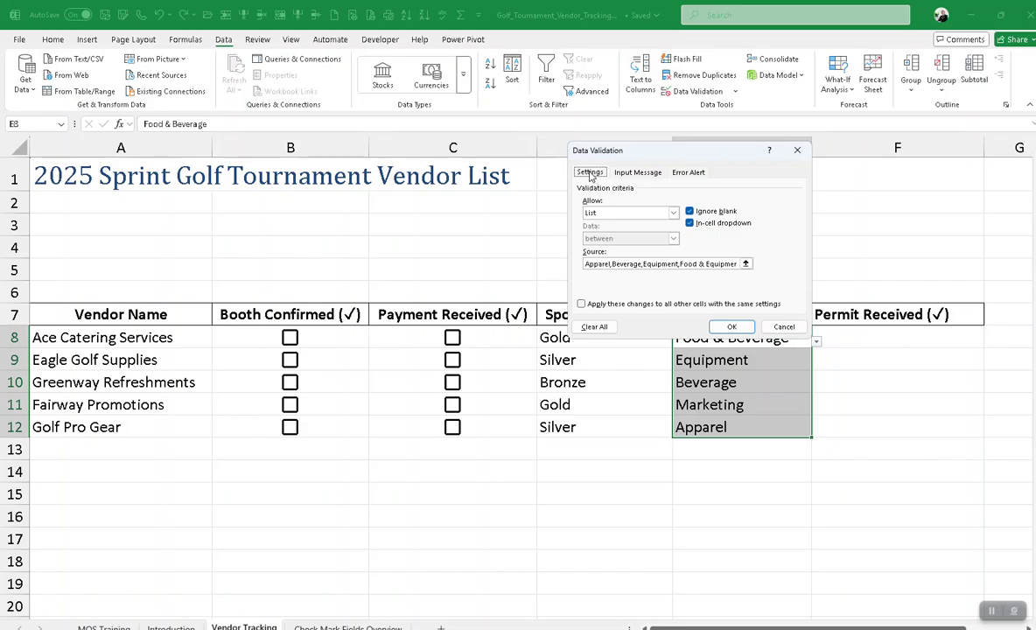
left_click(673, 213)
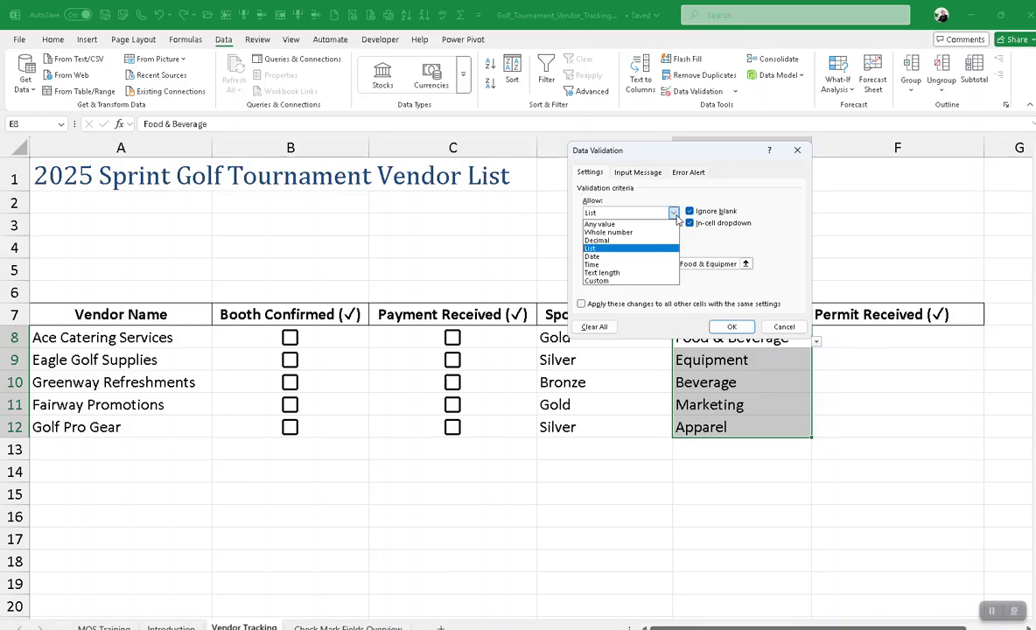
- Set E8:E12 validation to a List: Apparel, Beverage, Equipment, Food & Equipment, Marketing
left_click(604, 225)
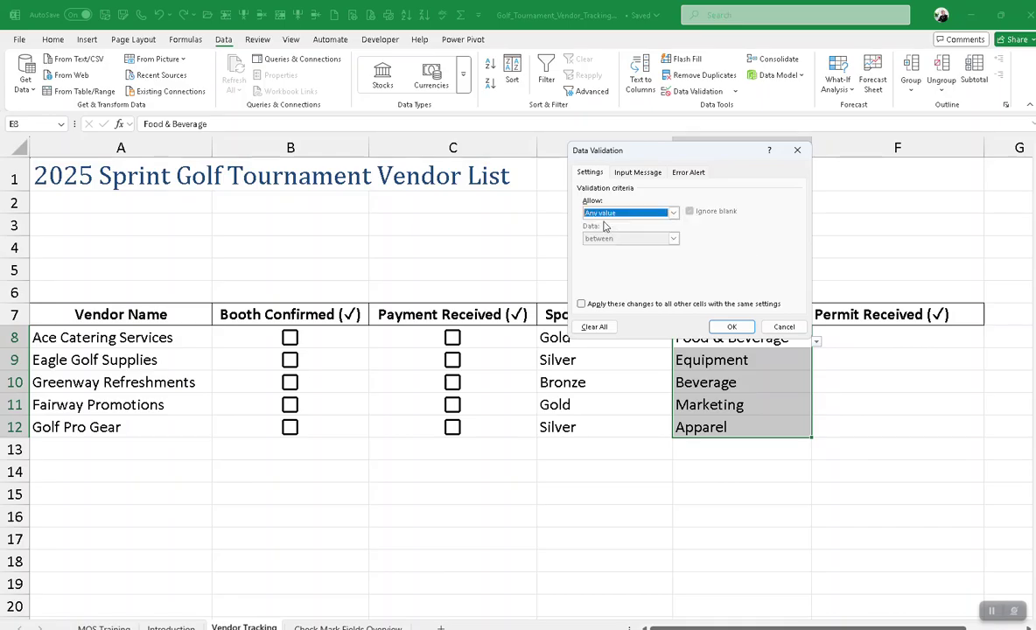
left_click(675, 219)
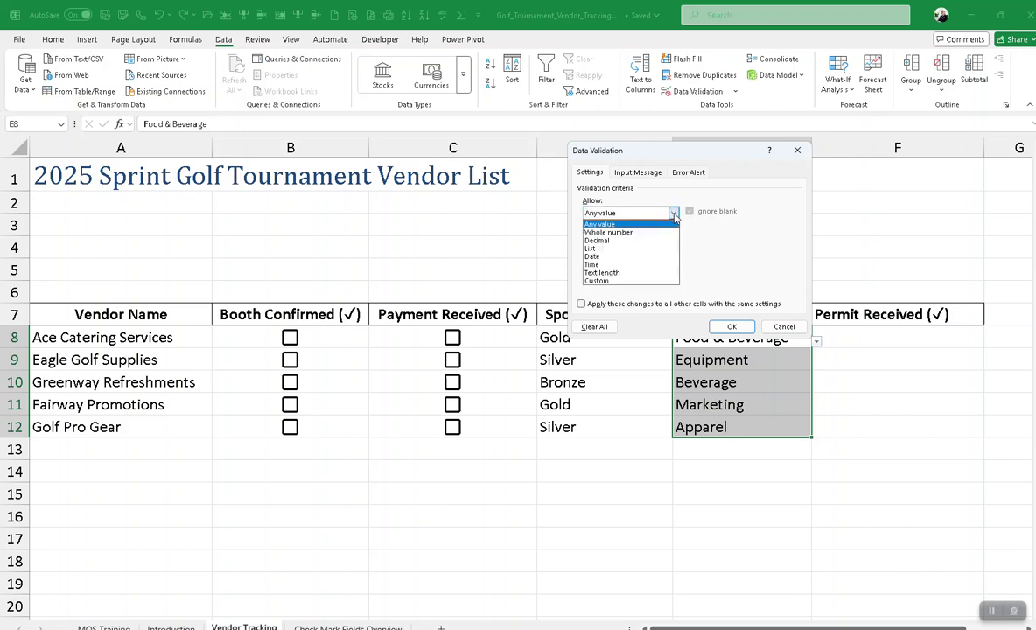
left_click(591, 249)
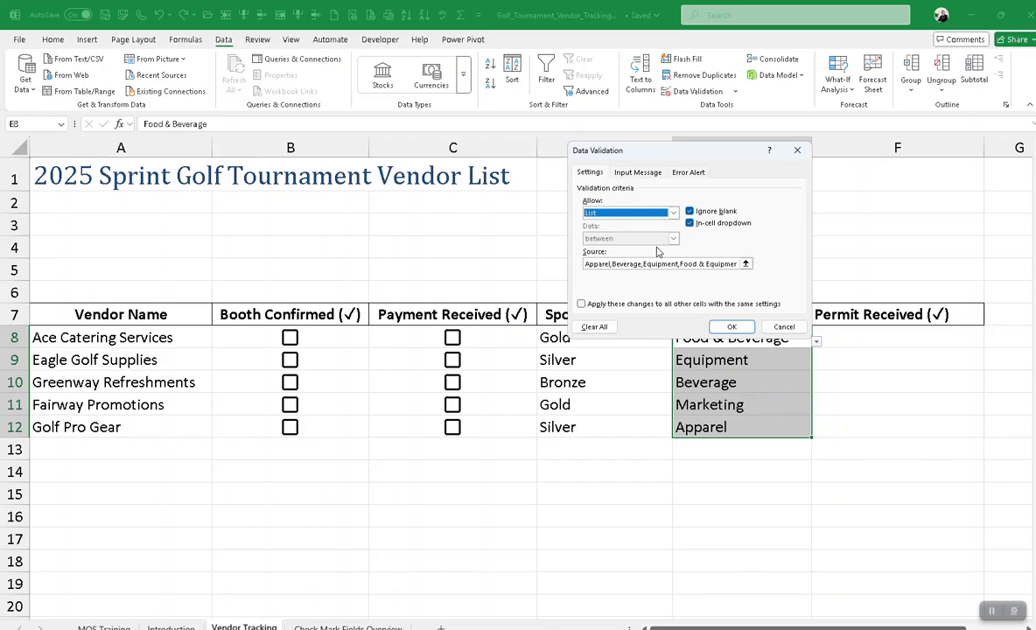
left_click(587, 266)
left_click(591, 263)
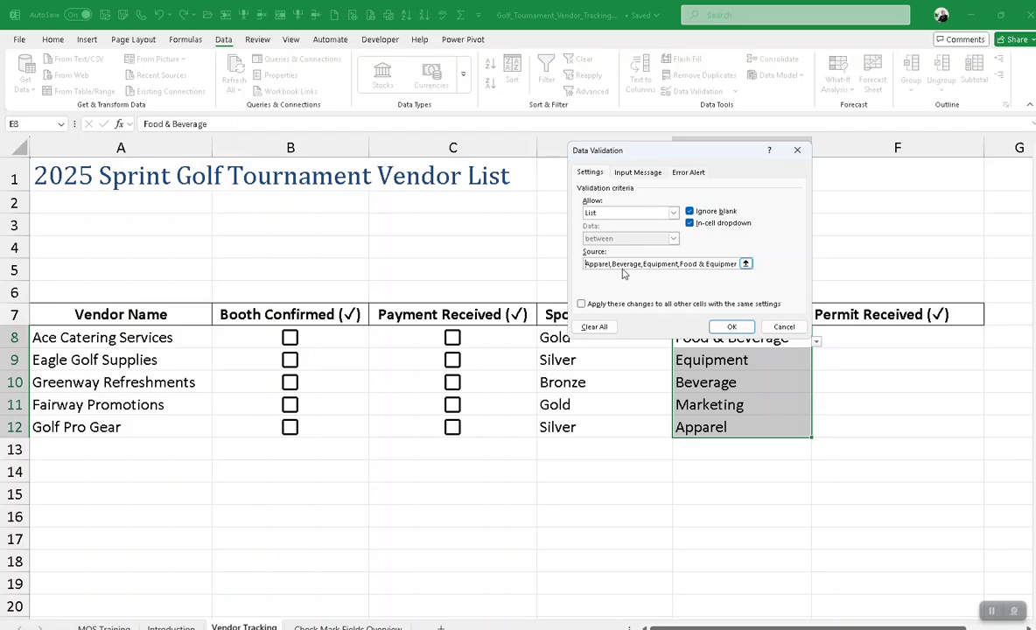
left_click(732, 326)
- Check E8's Vendor Type choices without changing Food & Beverage
left_click(691, 337)
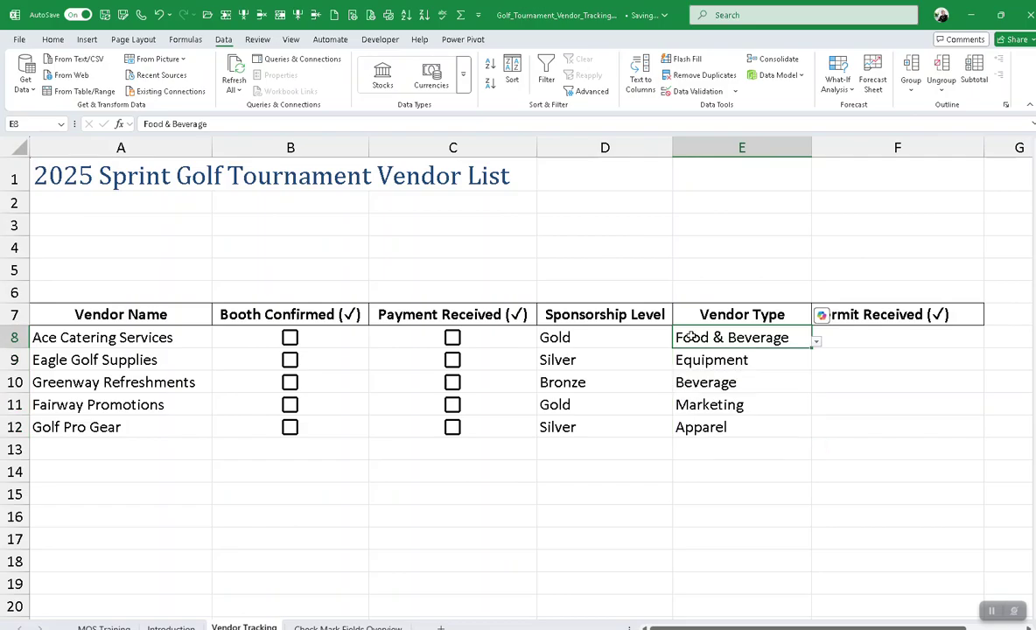
left_click(817, 343)
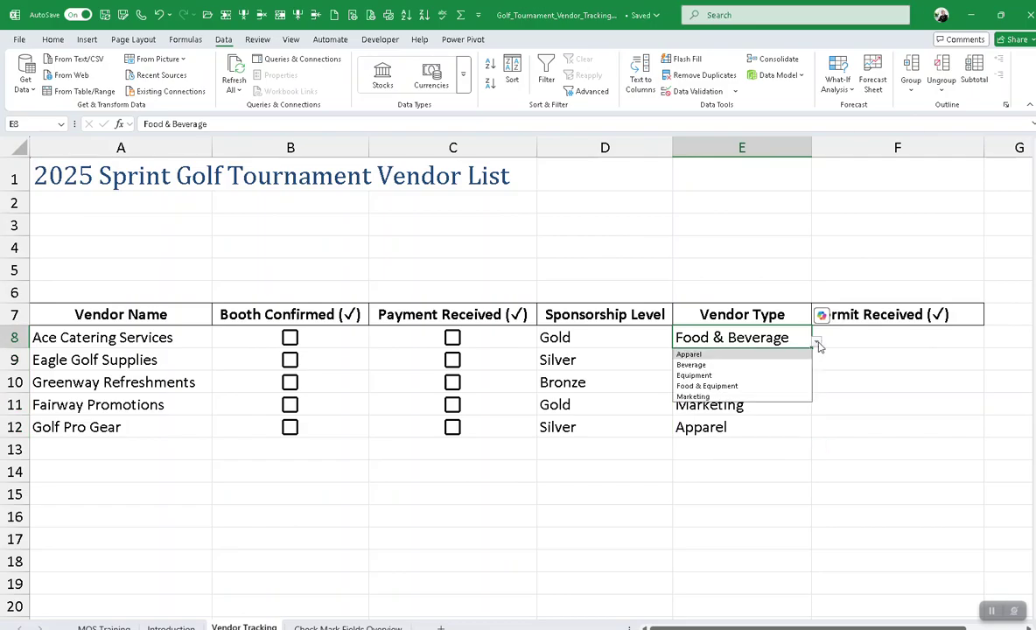
left_click(760, 418)
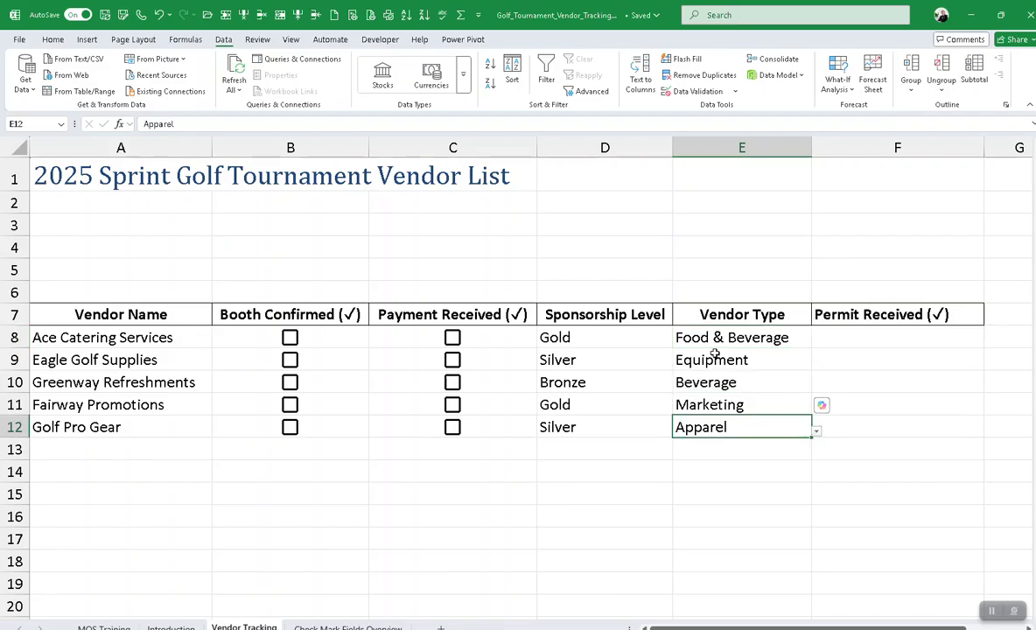
- Change E9 from Equipment to Marketing, then to Beverage, and select A13
left_click(767, 359)
left_click(817, 367)
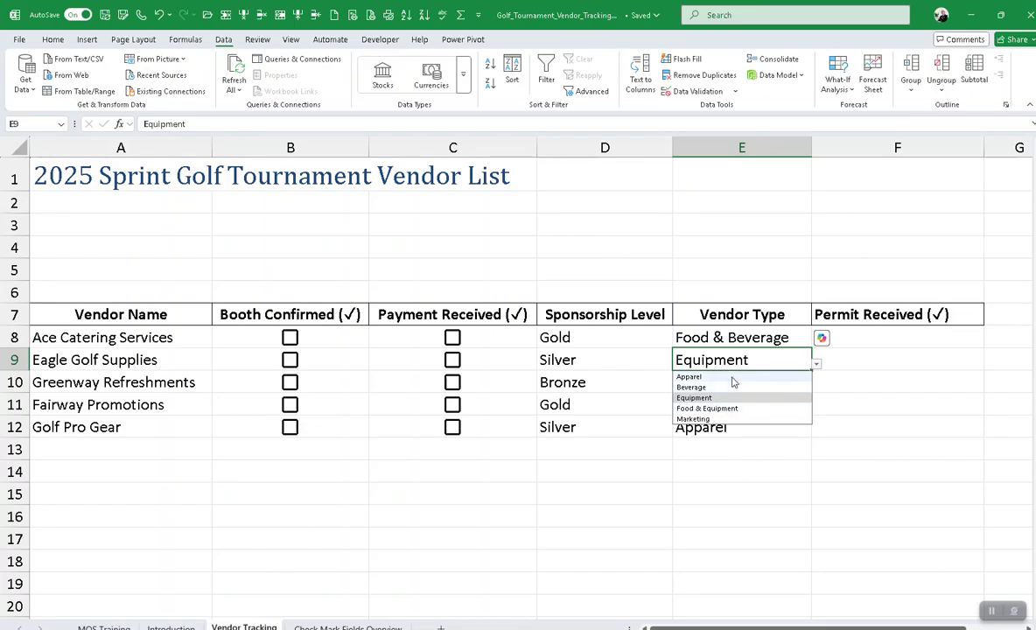
left_click(696, 419)
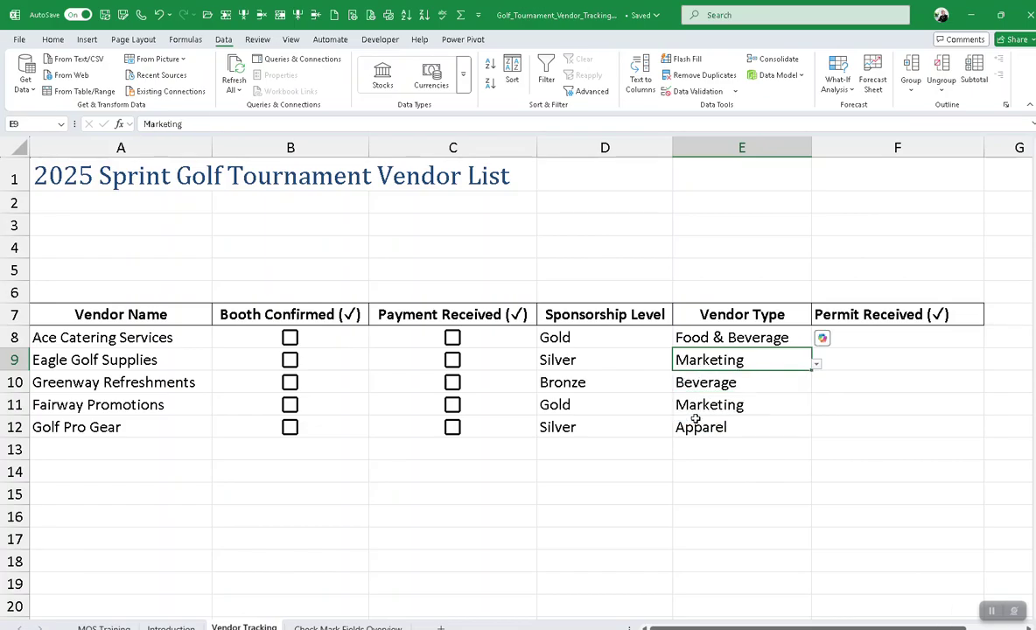
left_click(817, 364)
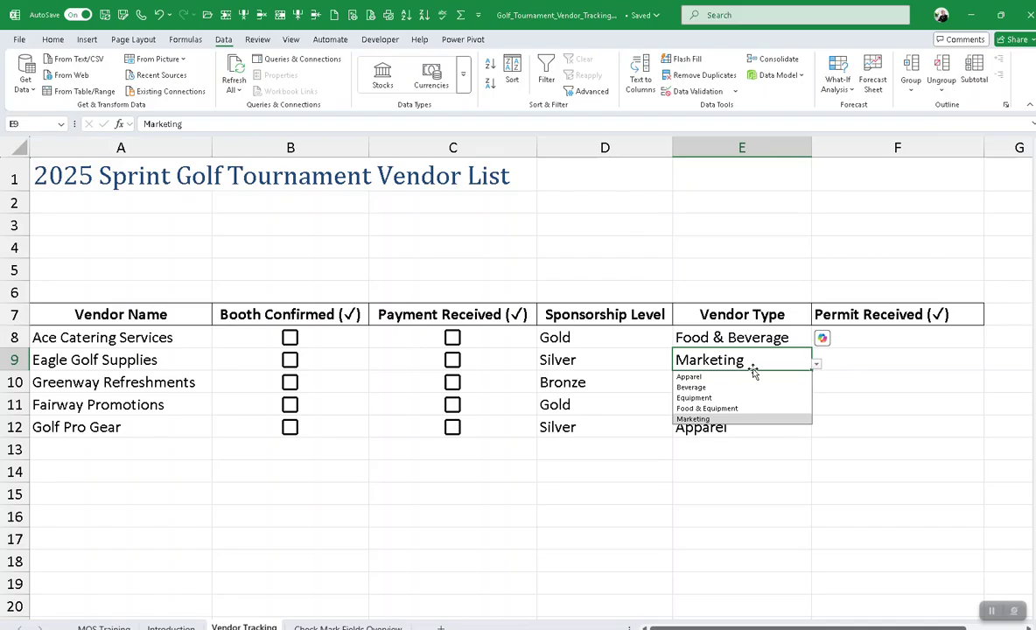
left_click(691, 387)
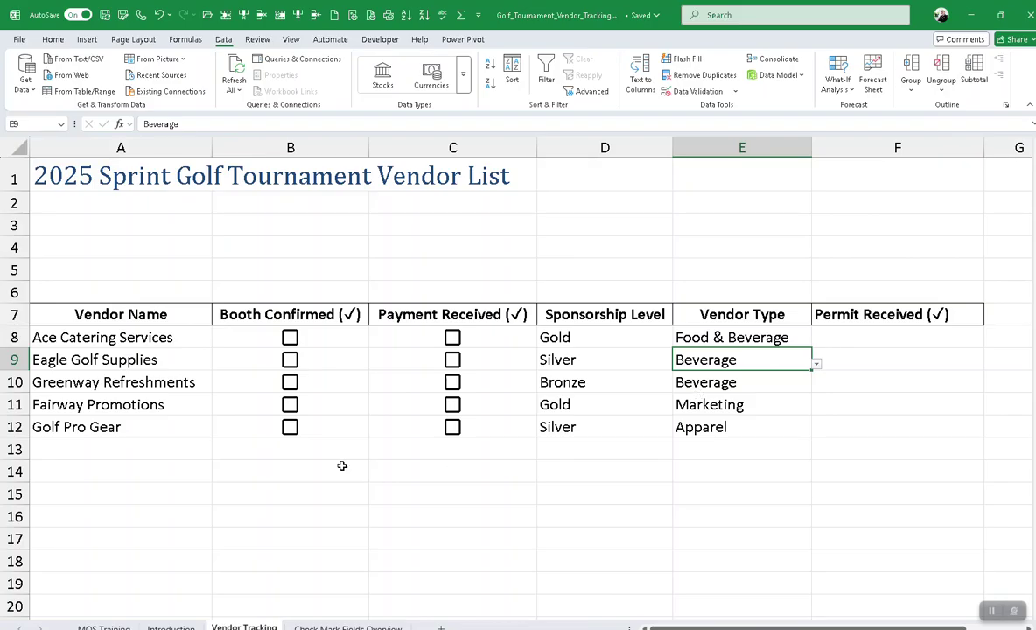
left_click(85, 457)
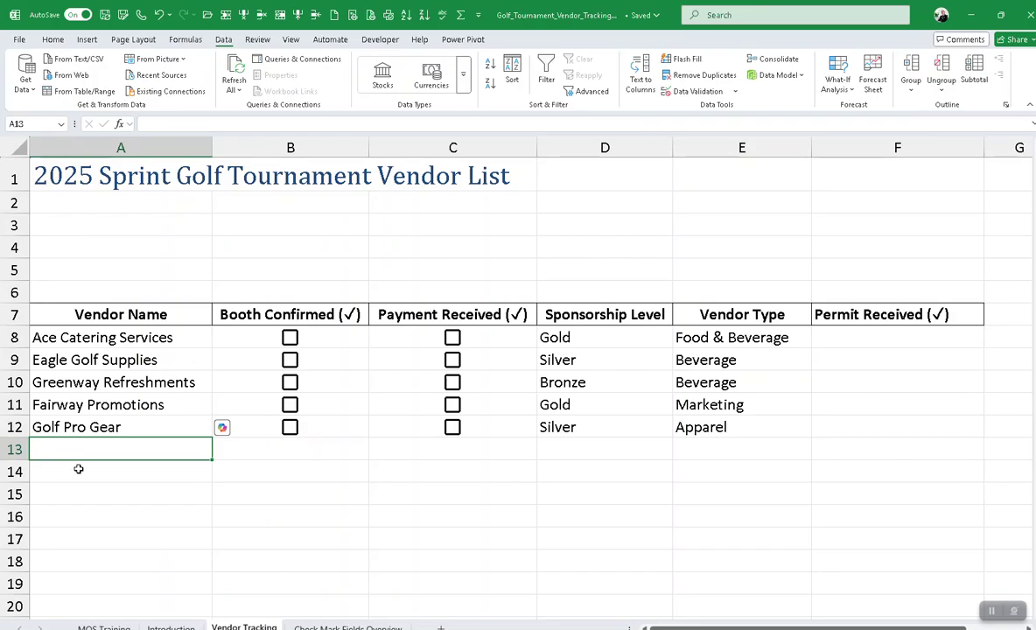
- Enter Taco Tuesday in A13 and move along row 13 to column E
type("T")
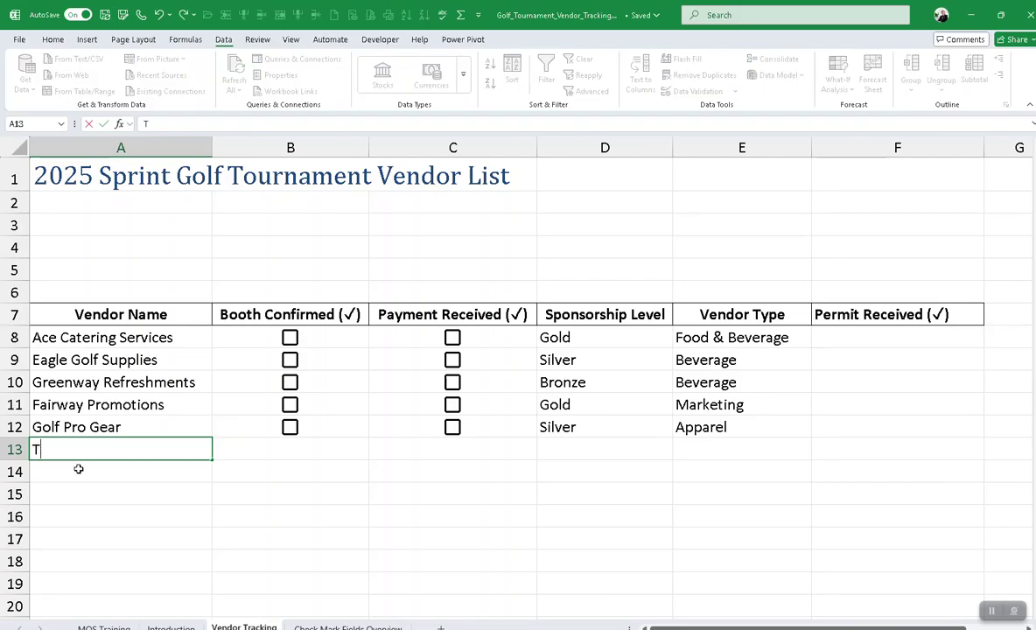
type("aco Tuesday")
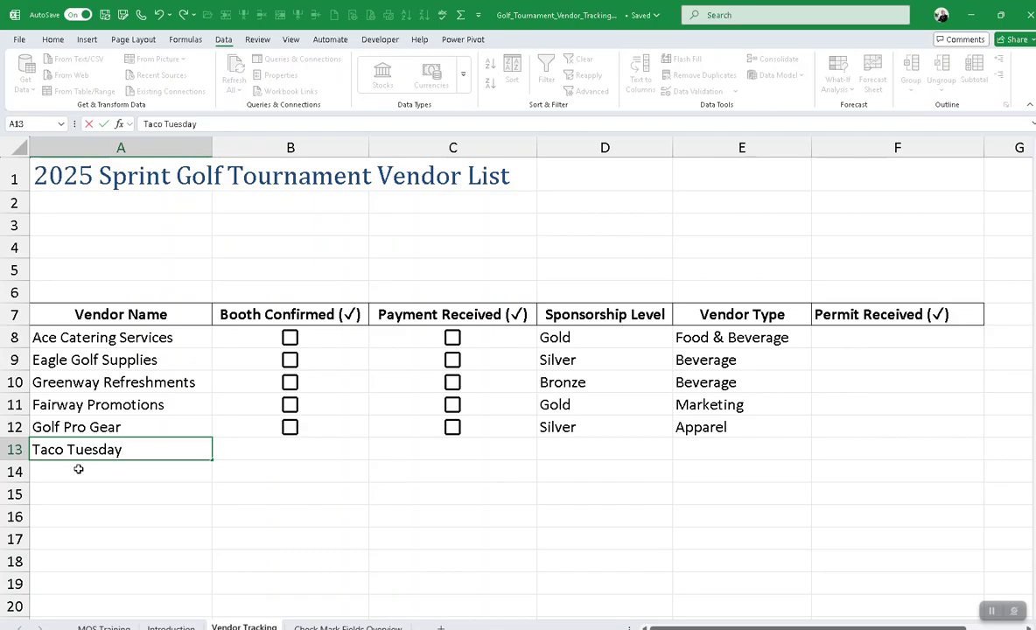
key("Tab")
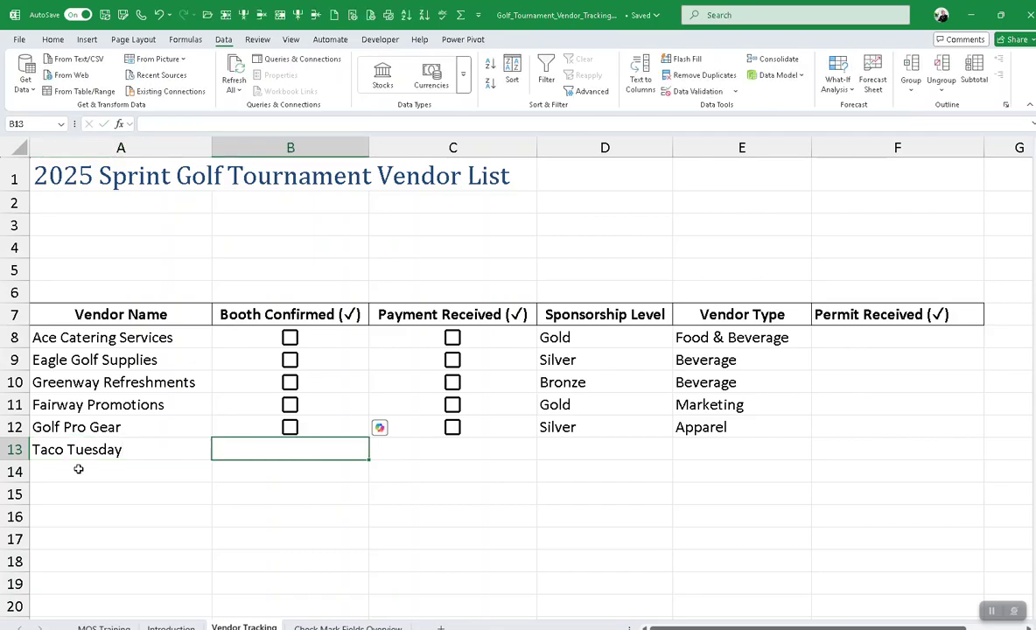
key("Tab")
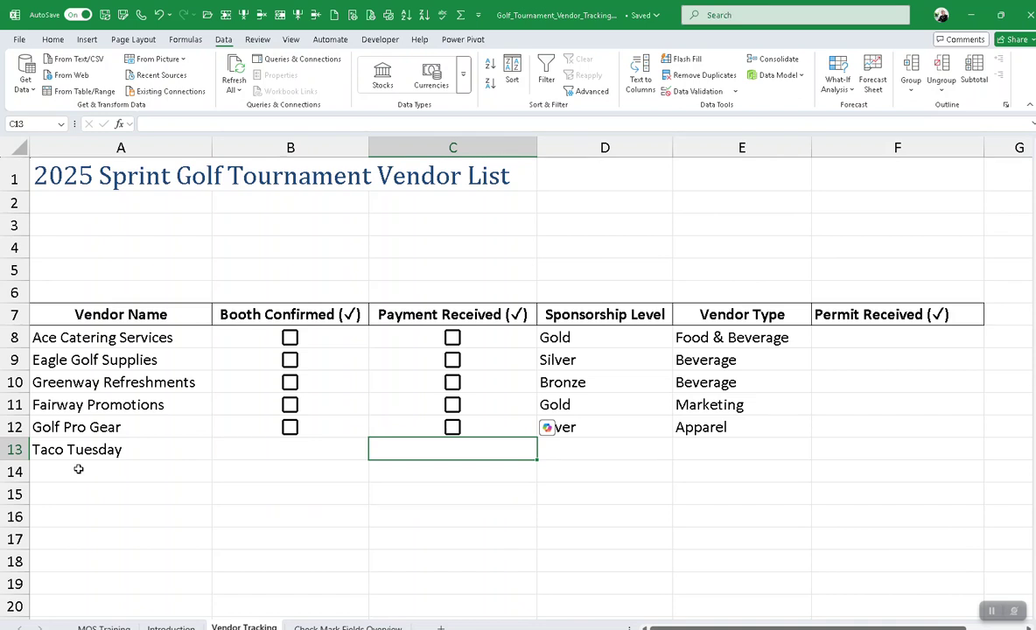
key("Tab")
key("Tab")
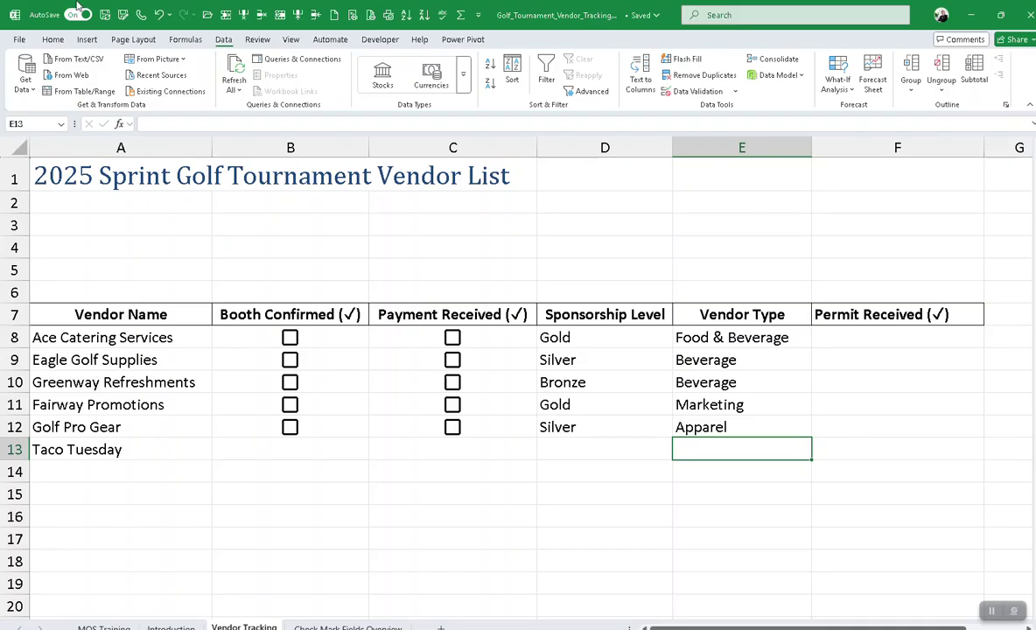
- Show the Insert ribbon, select E8, and open the Check Mark Fields Overview sheet
left_click(85, 40)
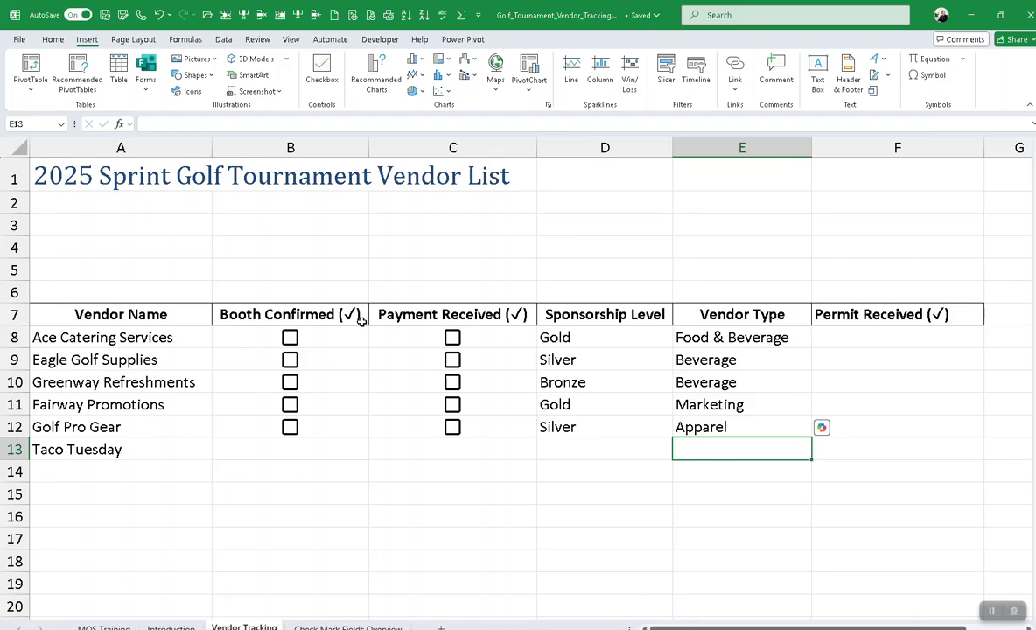
left_click(688, 338)
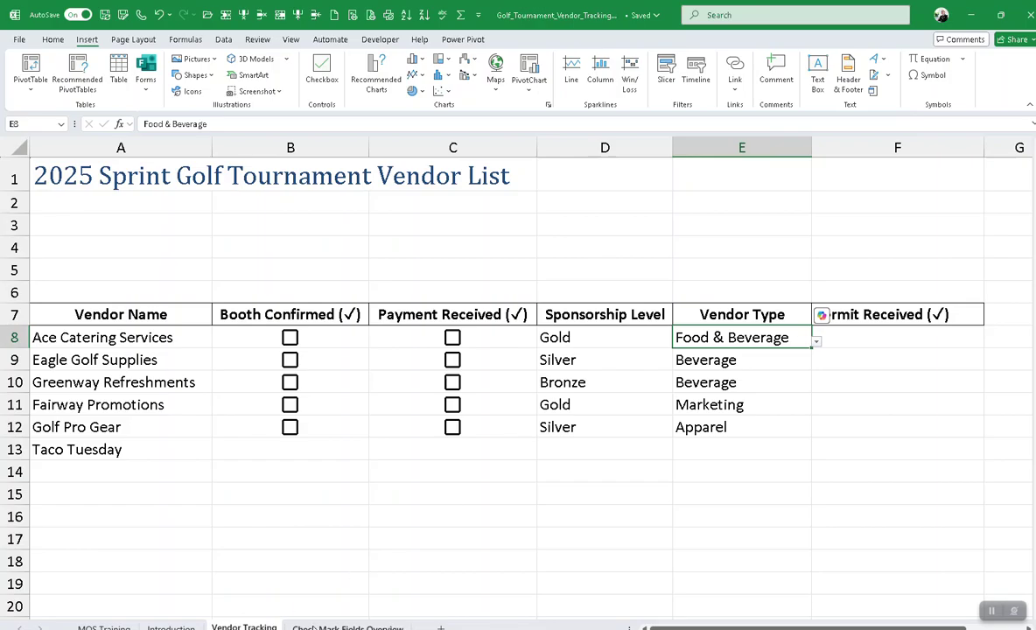
left_click(313, 628)
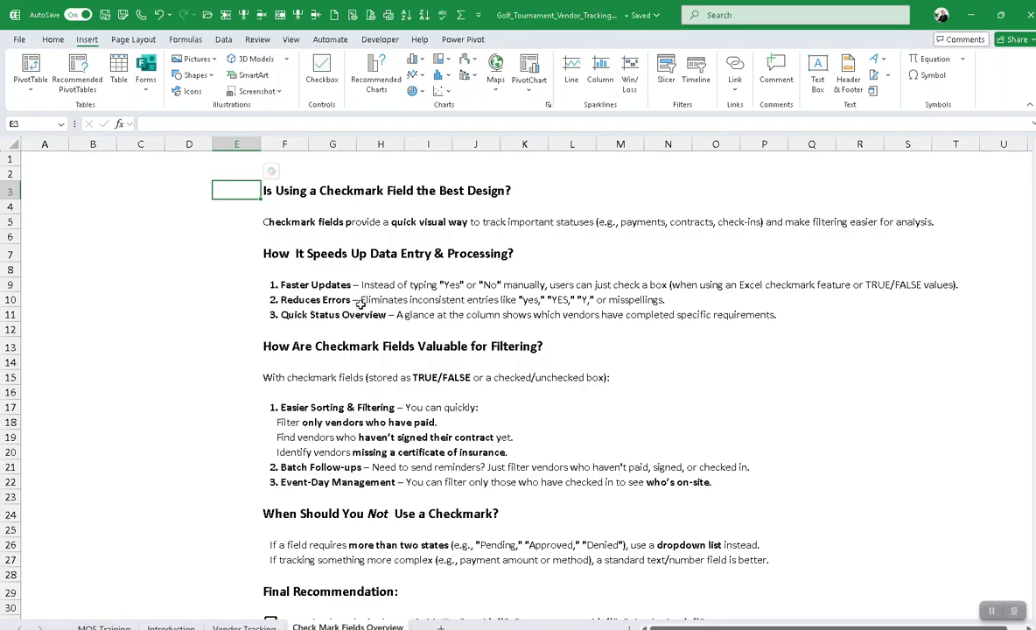
scroll(388, 295, "down", 1)
scroll(376, 296, "up", 1)
key("ctrl+s")
scroll(378, 217, "down", 3)
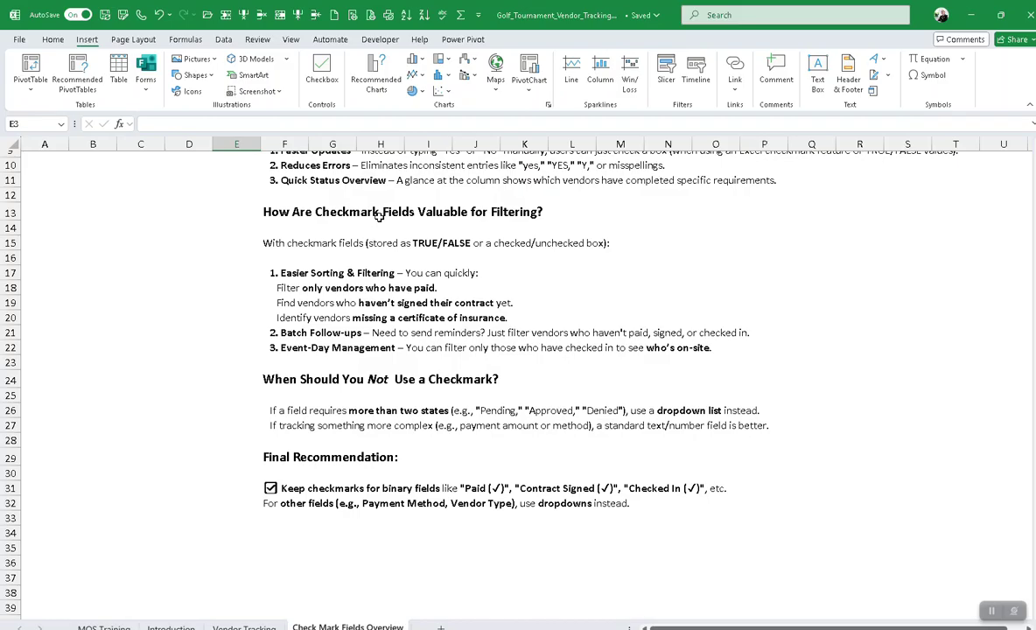
scroll(379, 216, "down", 2)
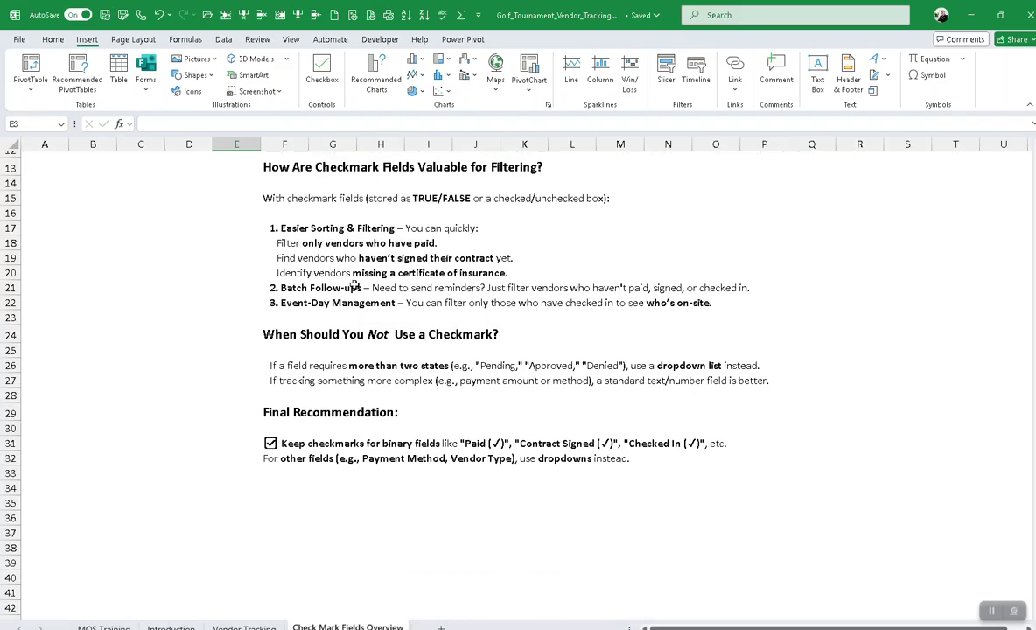